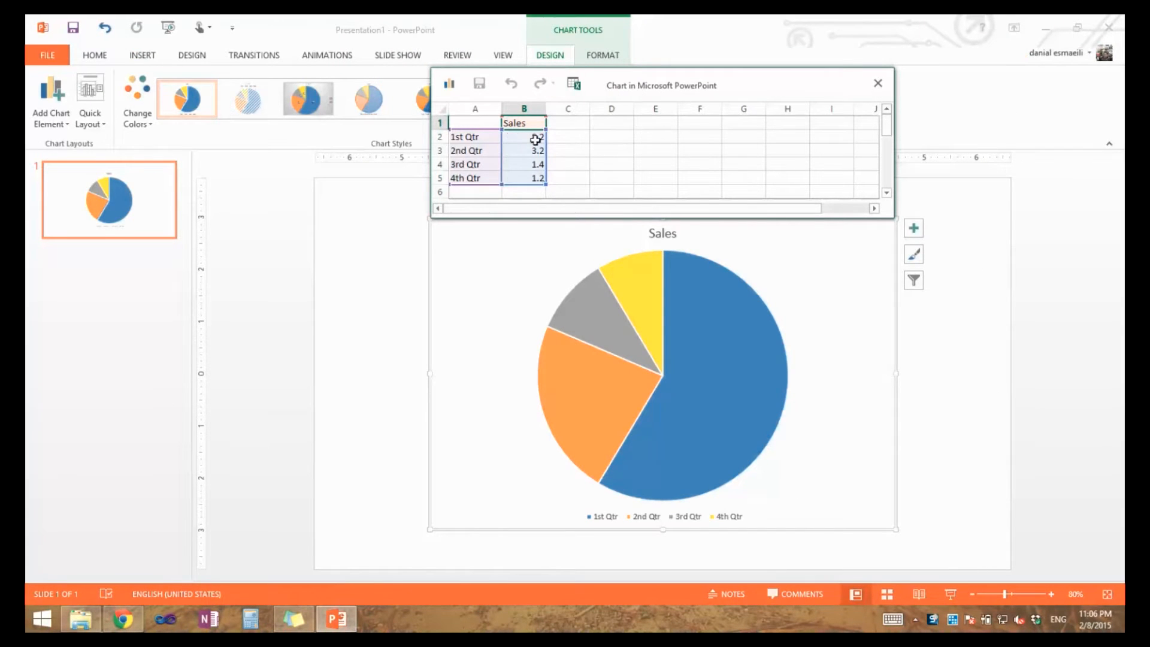
Step: Close the chart's data sheet and add a Wheel entrance animation to the Sales pie chart
{"action": "left_click", "coordinate": [878, 84]}
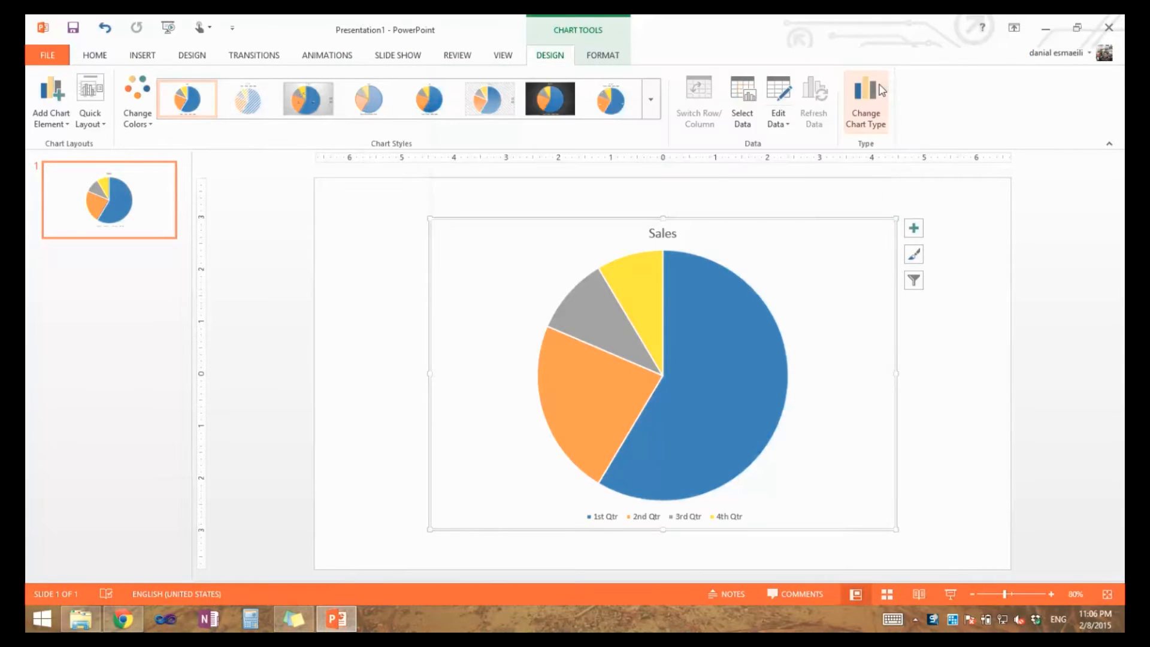
{"action": "left_click", "coordinate": [908, 320]}
{"action": "left_click", "coordinate": [757, 296]}
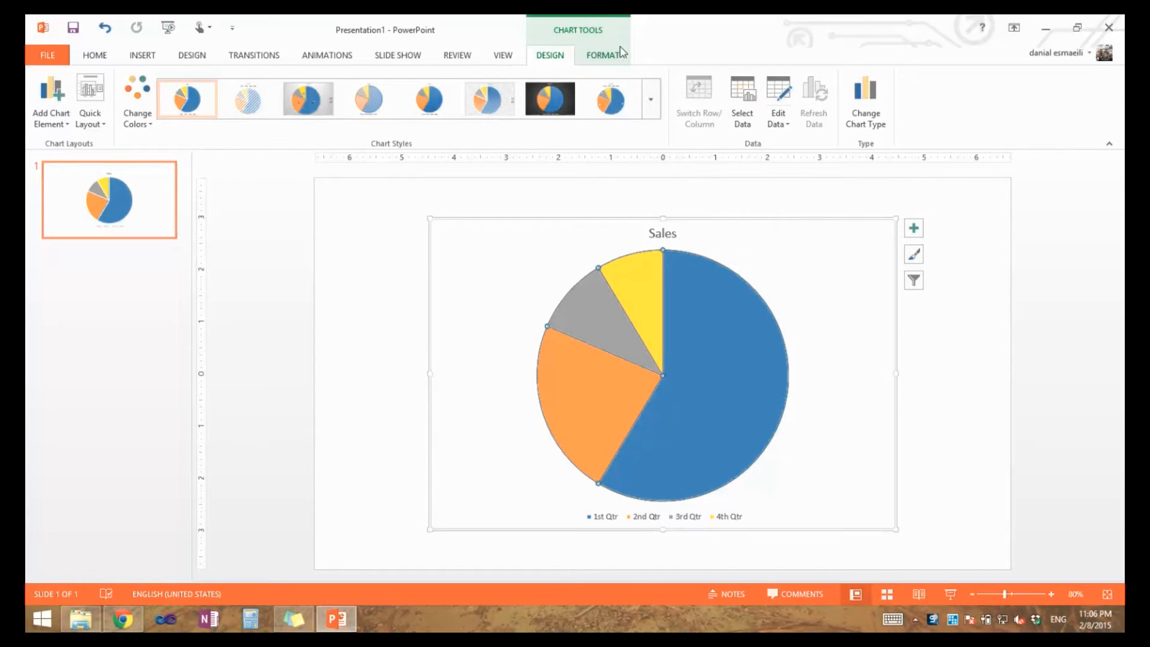
{"action": "left_click", "coordinate": [335, 55]}
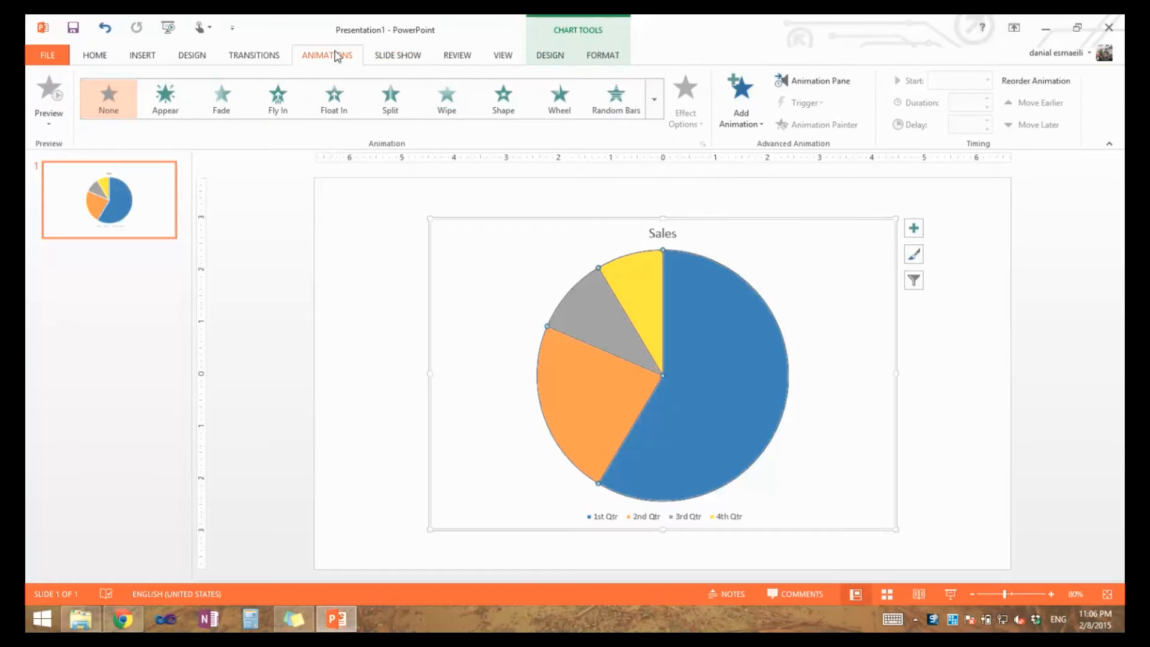
{"action": "left_click", "coordinate": [741, 99]}
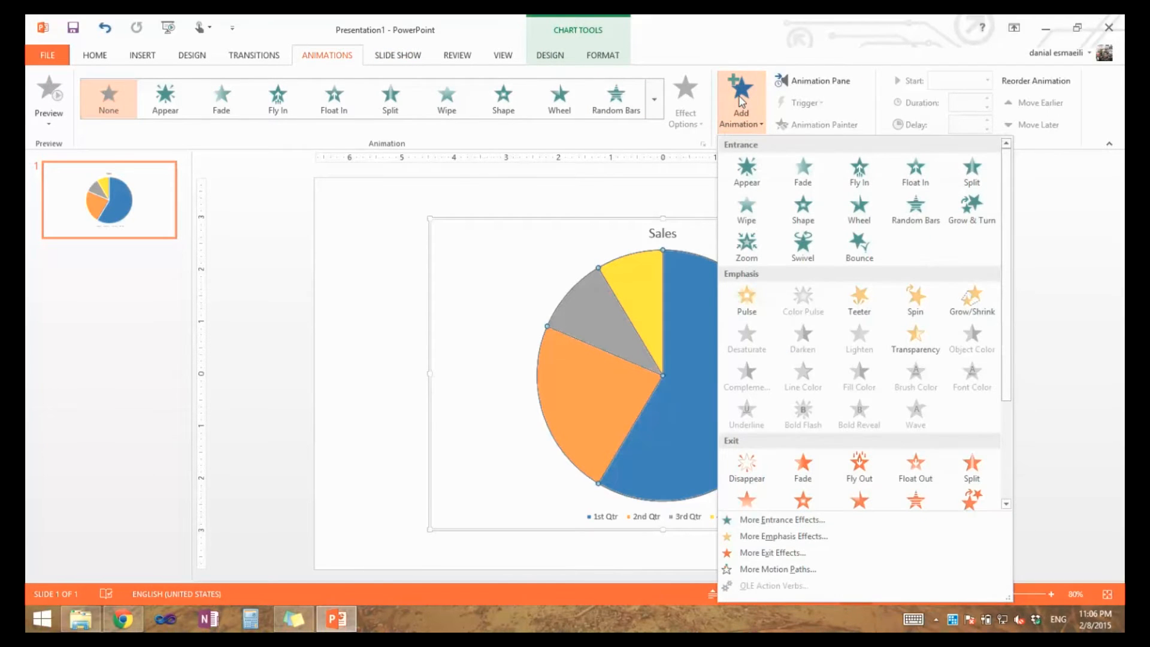
{"action": "left_click", "coordinate": [859, 210]}
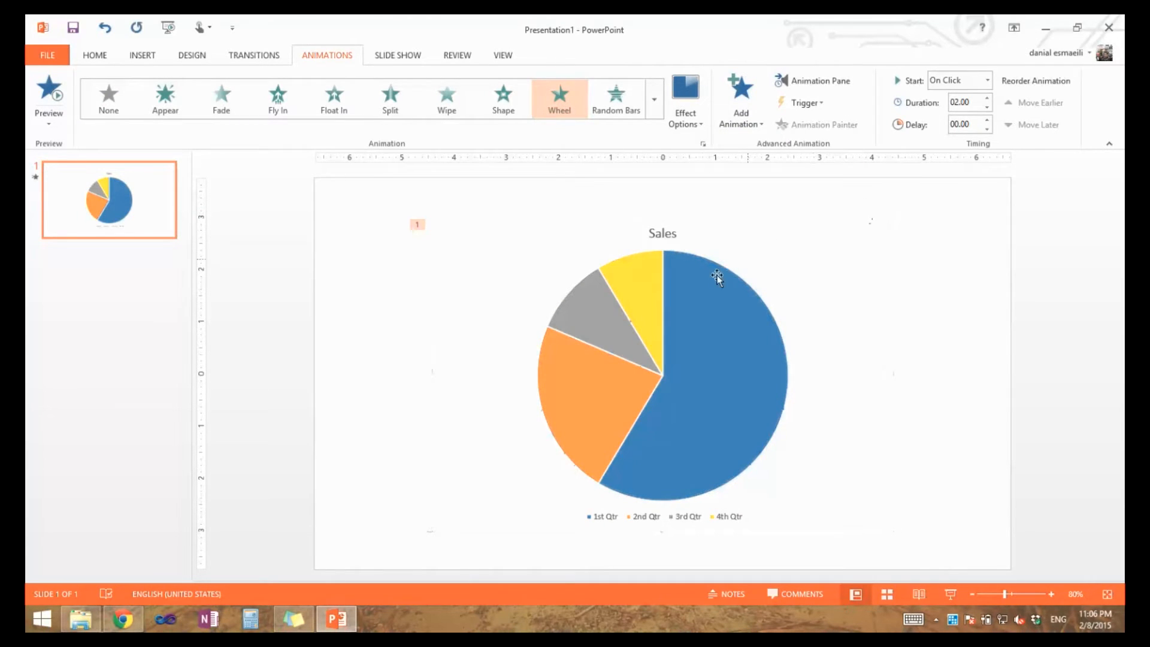
Step: Set the pie chart's Wheel animation to run in sequence By Category
{"action": "left_click", "coordinate": [699, 288]}
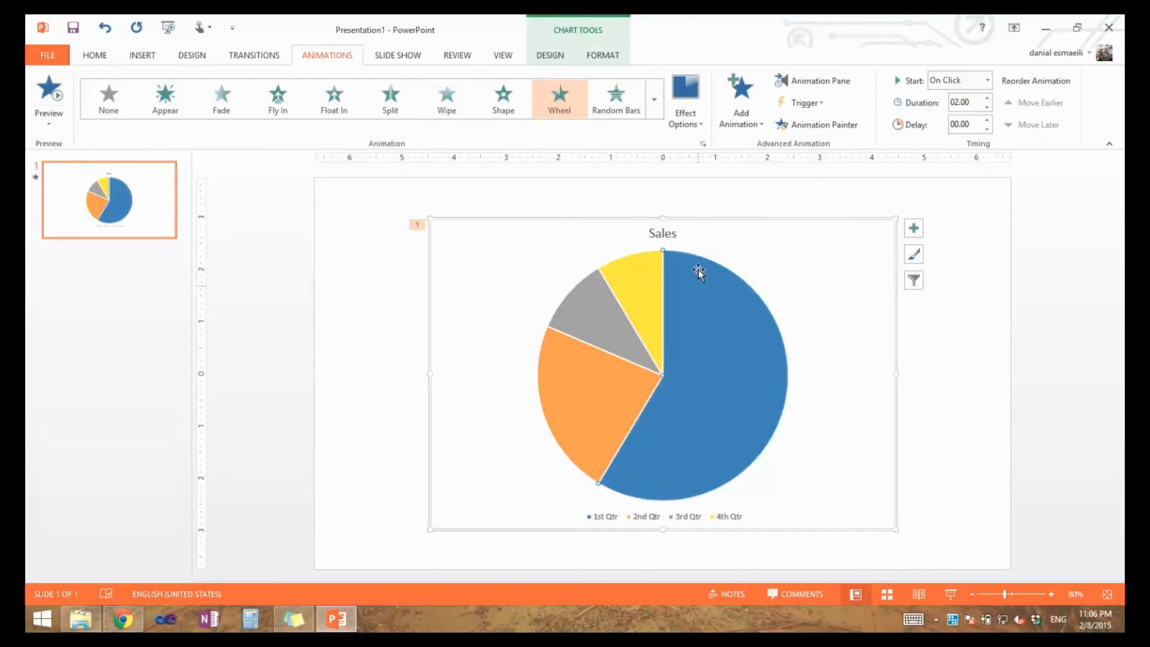
{"action": "left_click", "coordinate": [689, 120]}
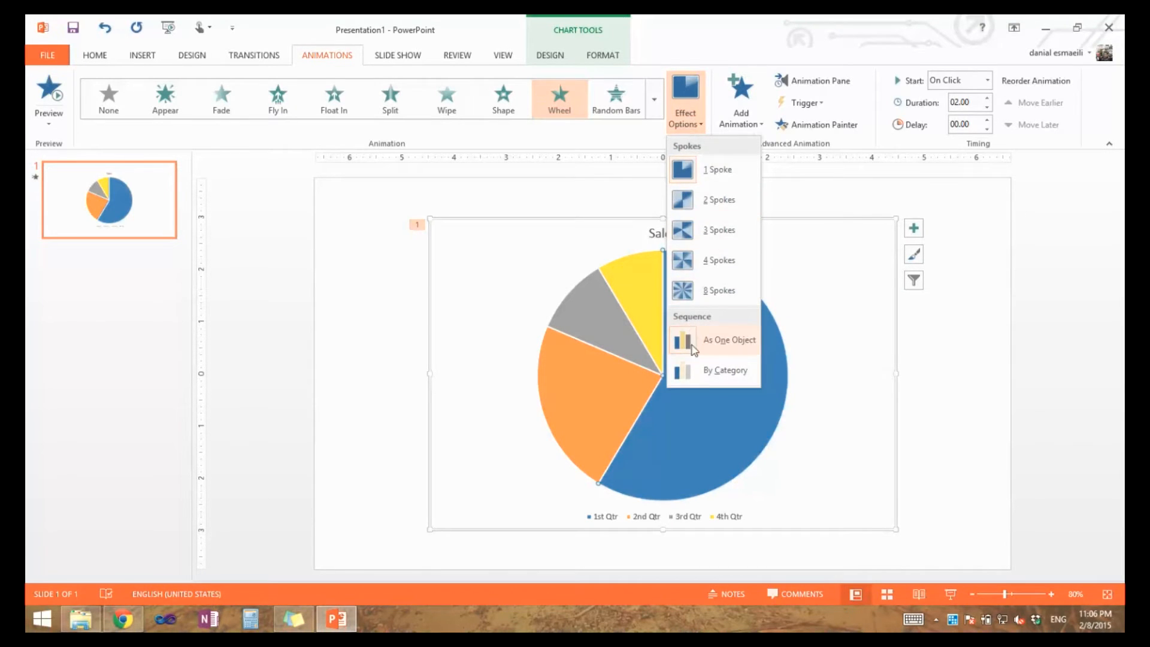
{"action": "left_click", "coordinate": [699, 371]}
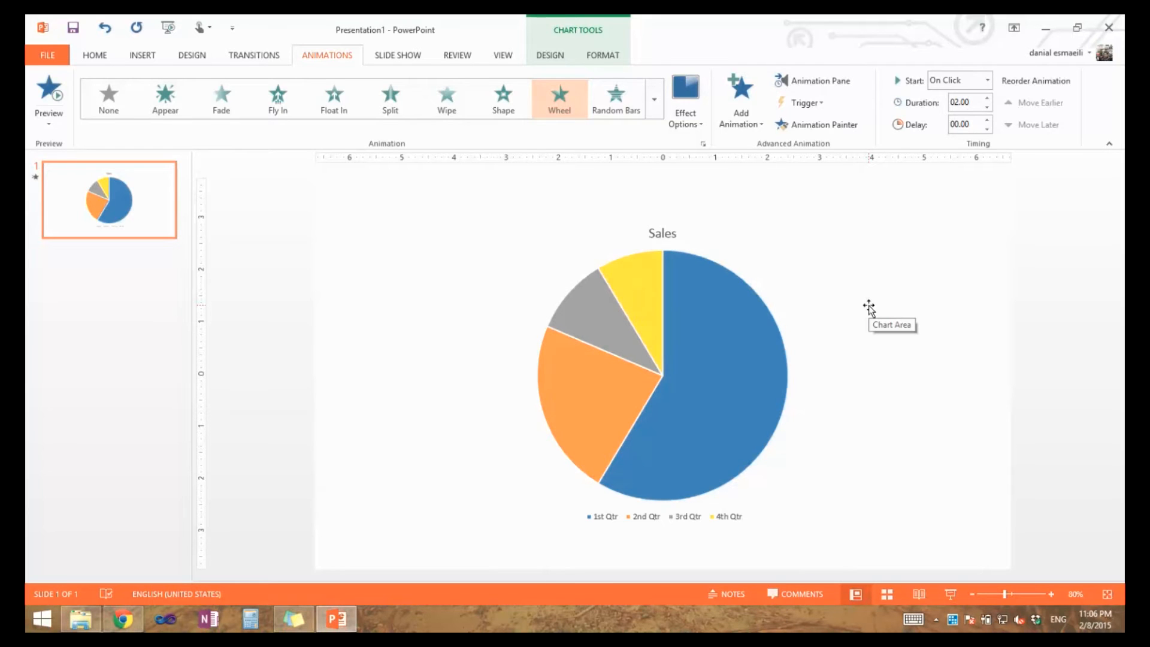
{"action": "left_click", "coordinate": [278, 250]}
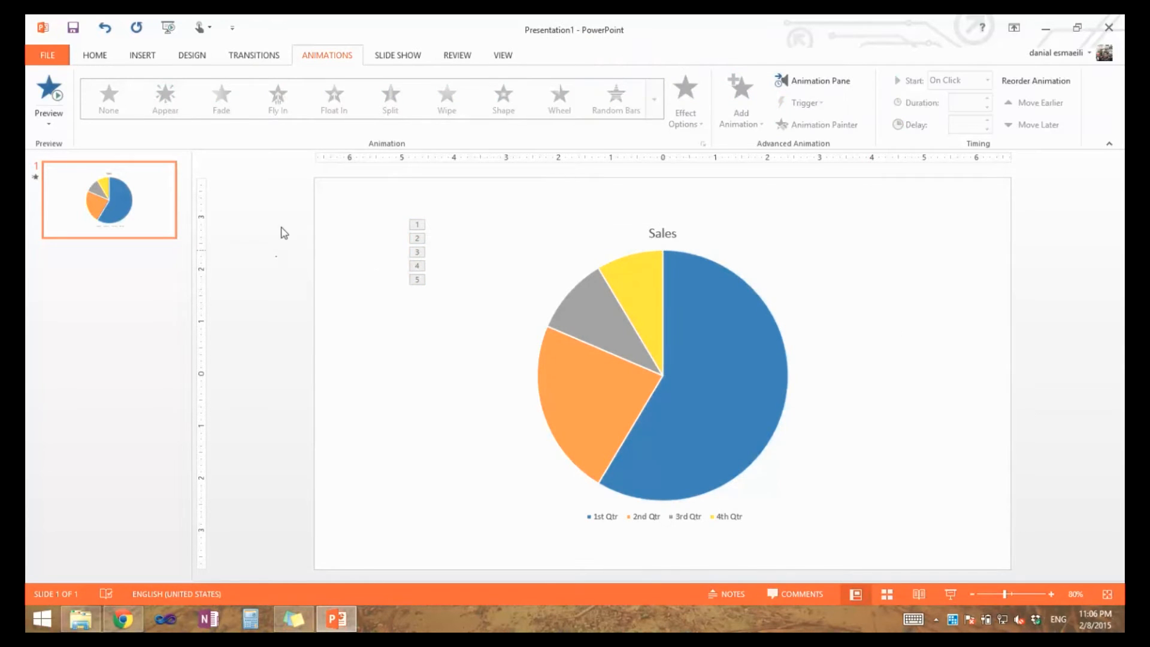
Step: Begin saving a copy of the presentation to the Desktop in MPEG-4 Video (*.mp4) format
{"action": "left_click", "coordinate": [64, 57]}
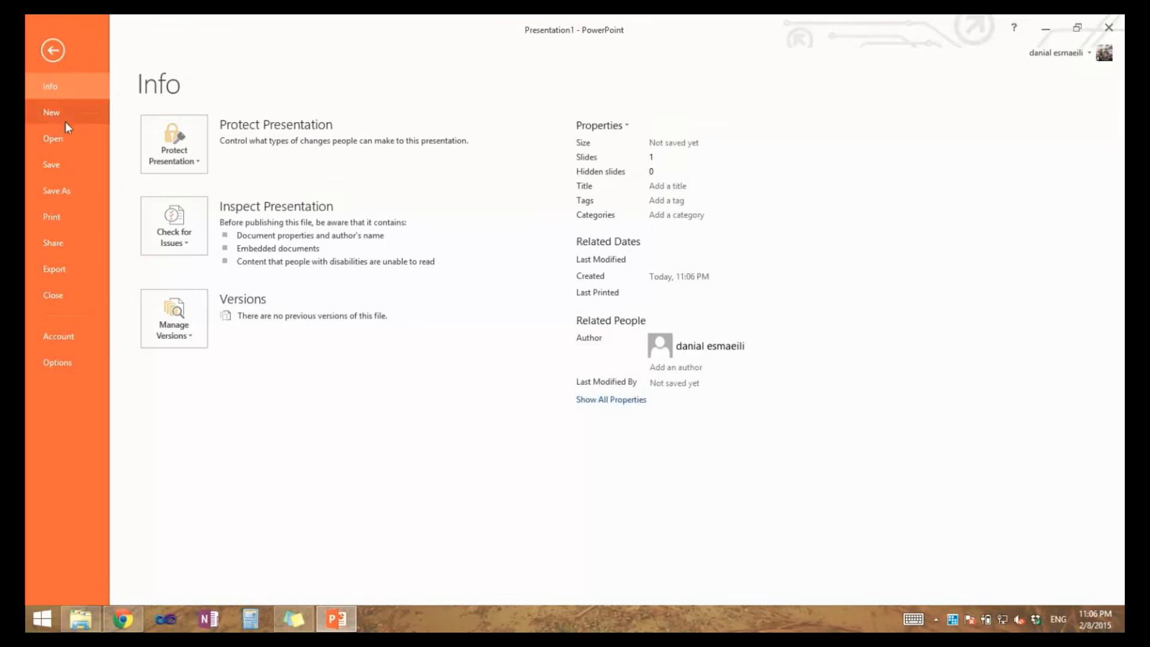
{"action": "left_click", "coordinate": [66, 192]}
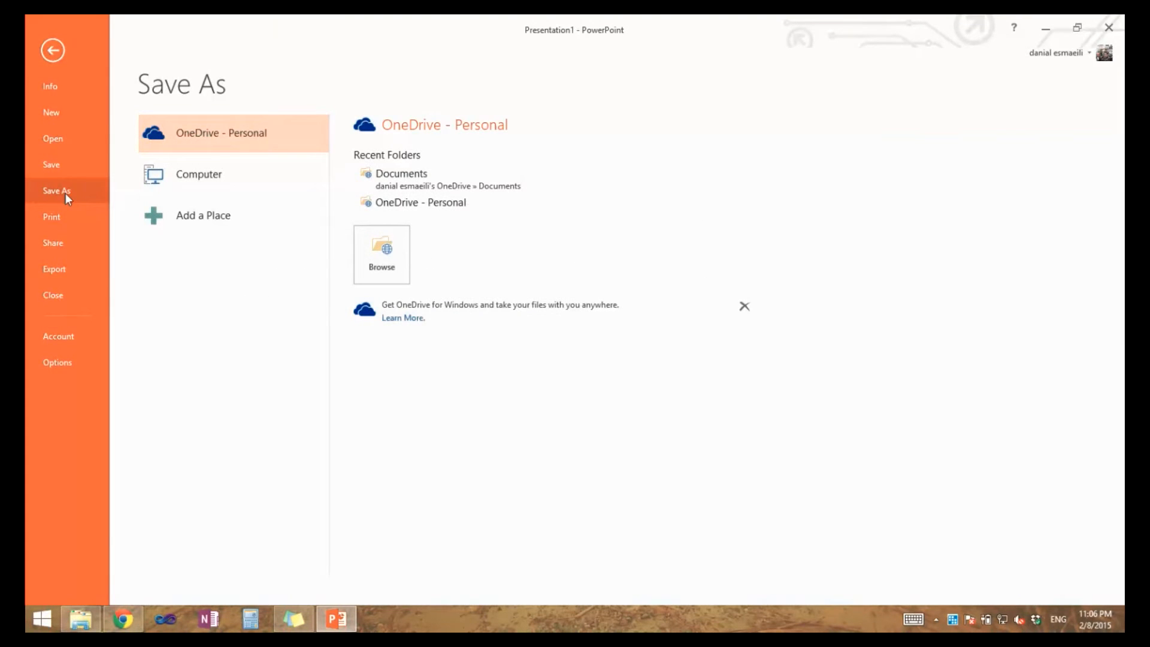
{"action": "left_click", "coordinate": [188, 187]}
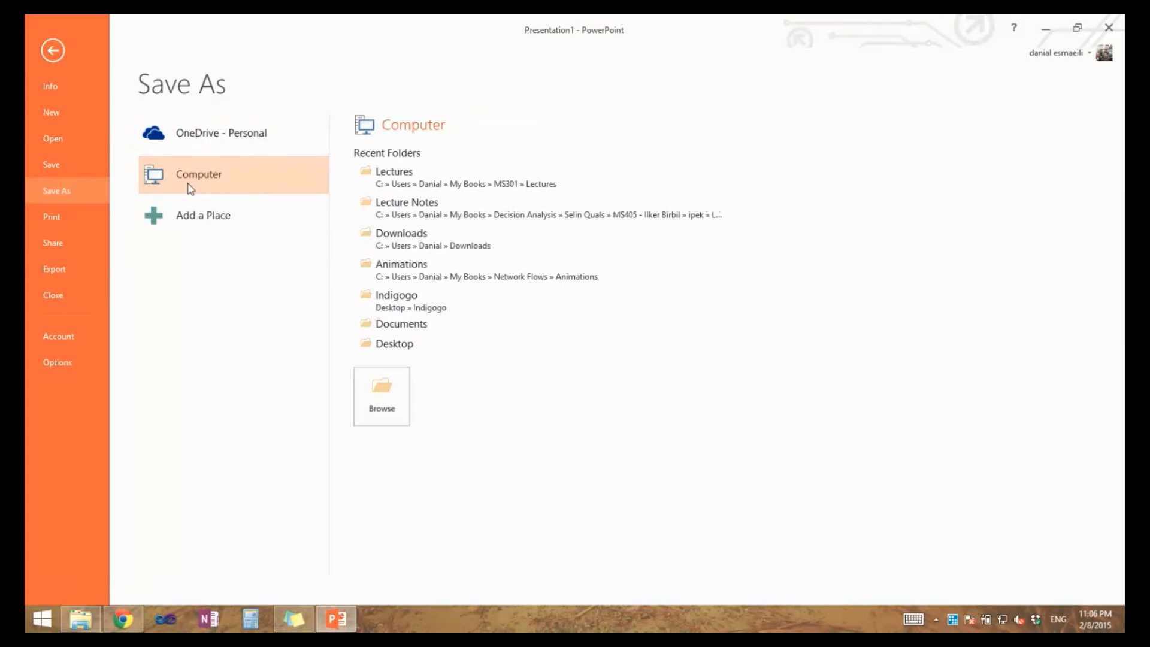
{"action": "left_click", "coordinate": [386, 350]}
{"action": "left_click", "coordinate": [228, 267]}
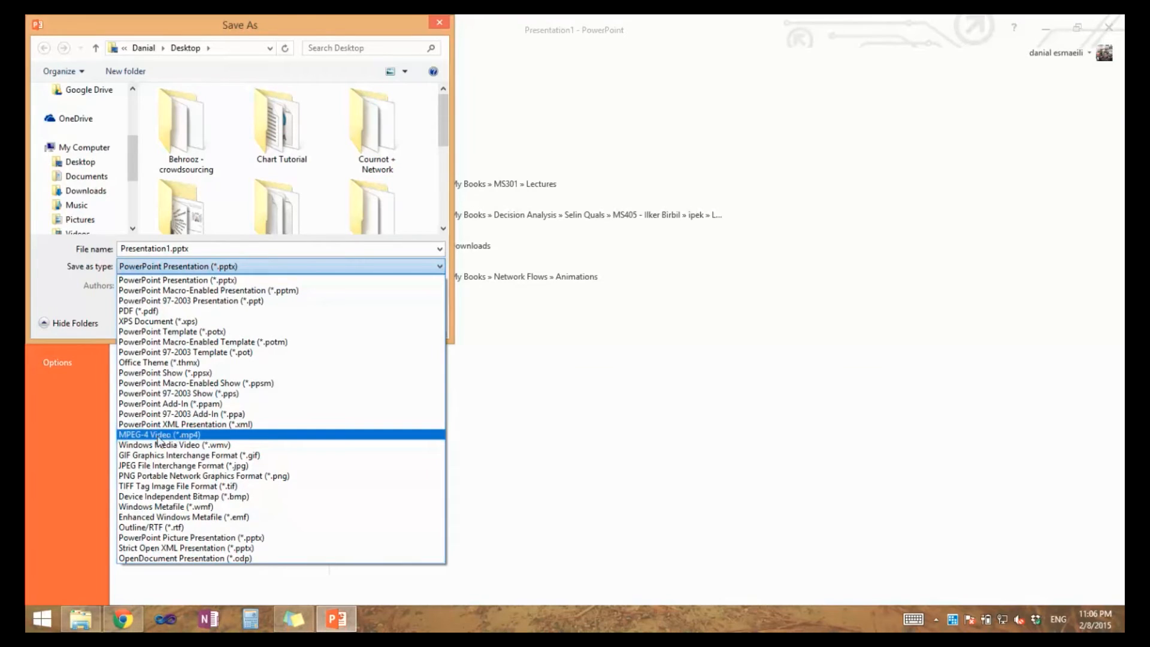
{"action": "left_click", "coordinate": [190, 436]}
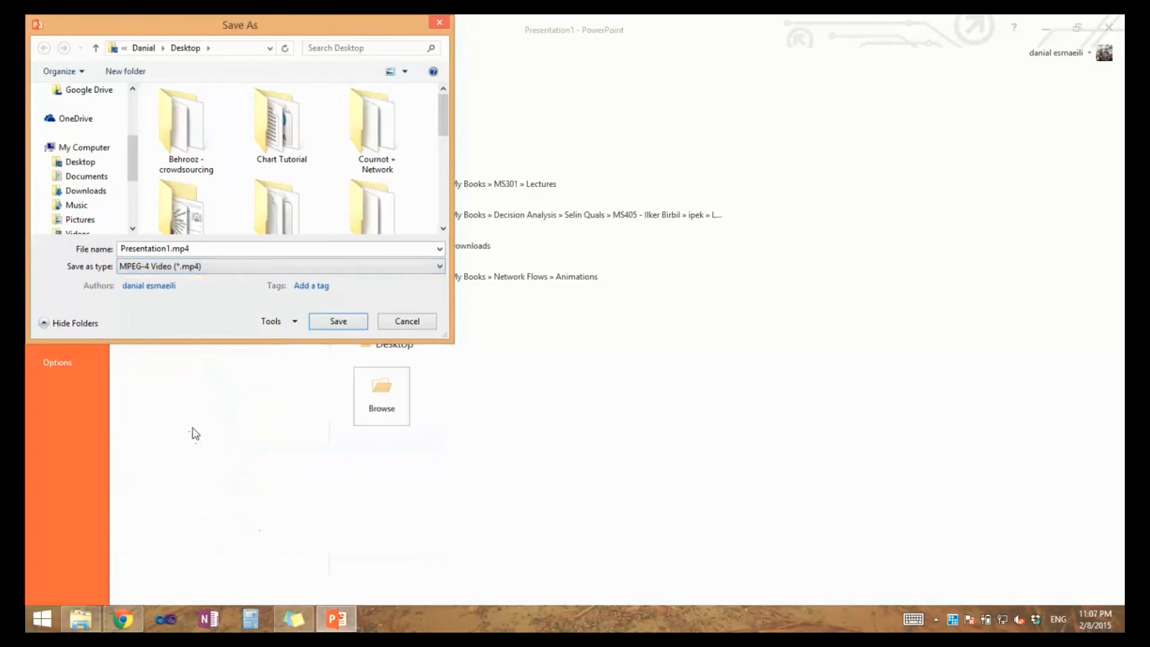
Step: Name the video file Chart.mp4 and save it
{"action": "left_click", "coordinate": [209, 251]}
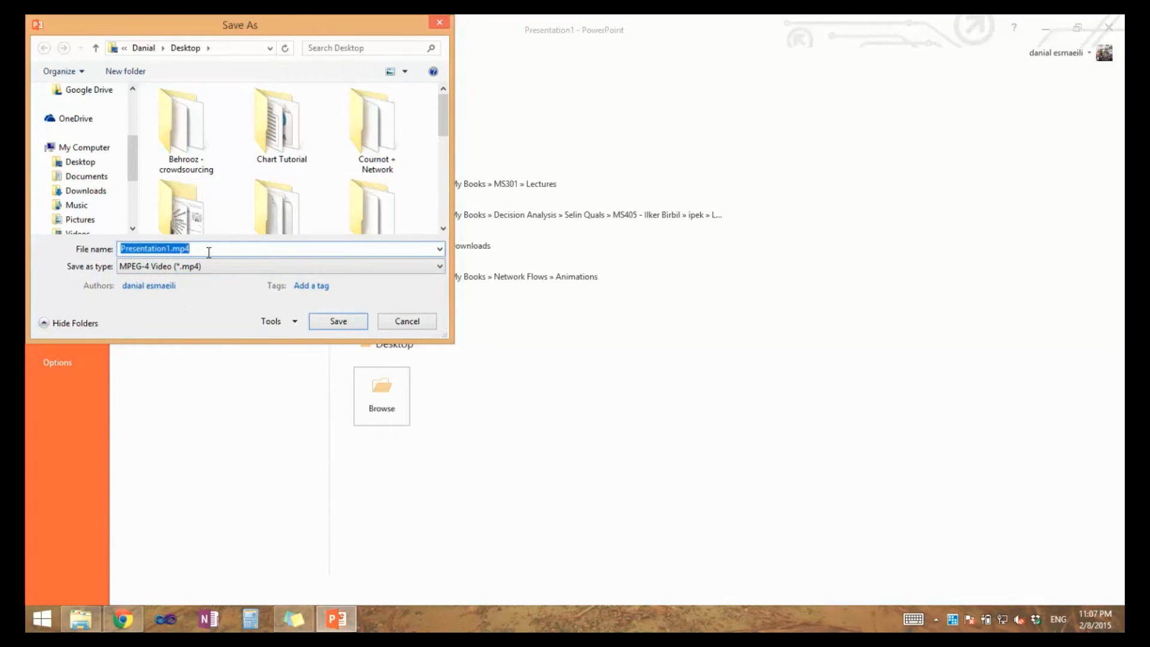
{"action": "key", "text": "shift+Left"}
{"action": "key", "text": "shift+Left"}
{"action": "key", "text": "shift+Left"}
{"action": "type", "text": "Chart"}
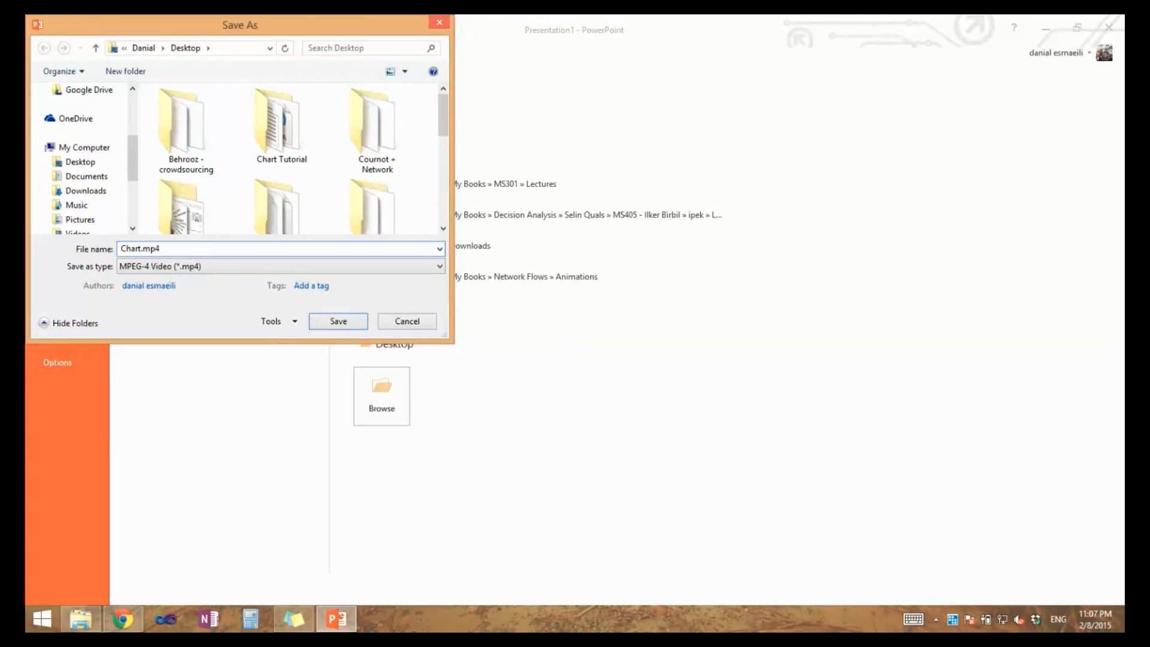
{"action": "left_click", "coordinate": [328, 322]}
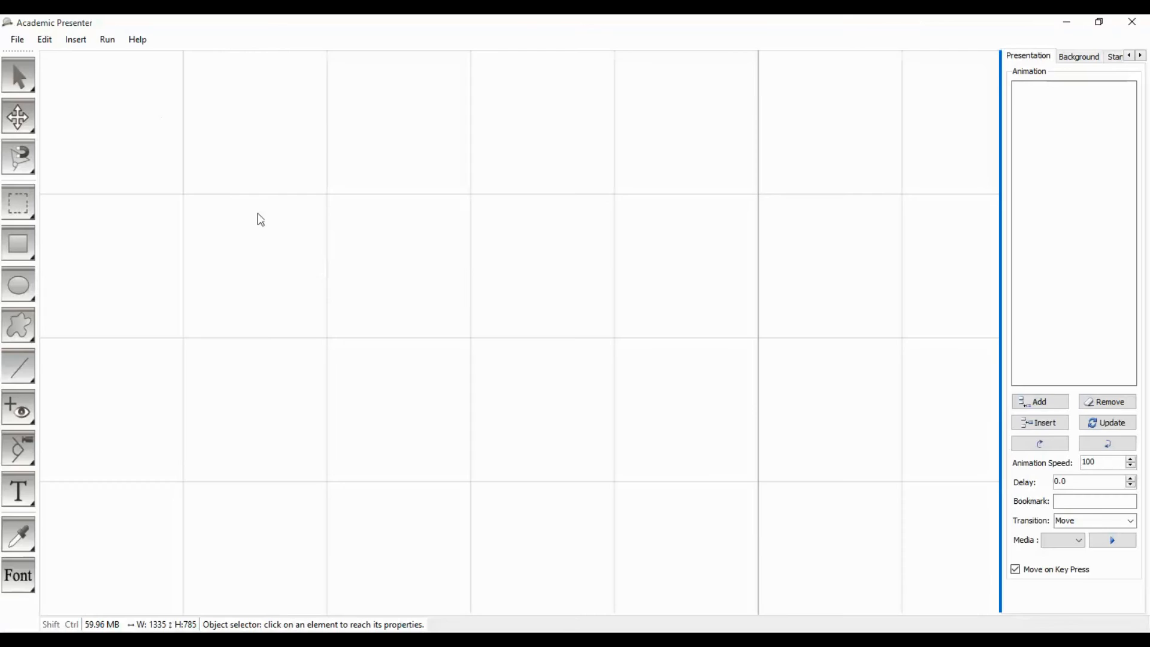
Step: In Academic Presenter, insert Test.mp4 as a sprite about 737 wide and 400 high in the middle of the canvas
{"action": "left_click", "coordinate": [76, 40]}
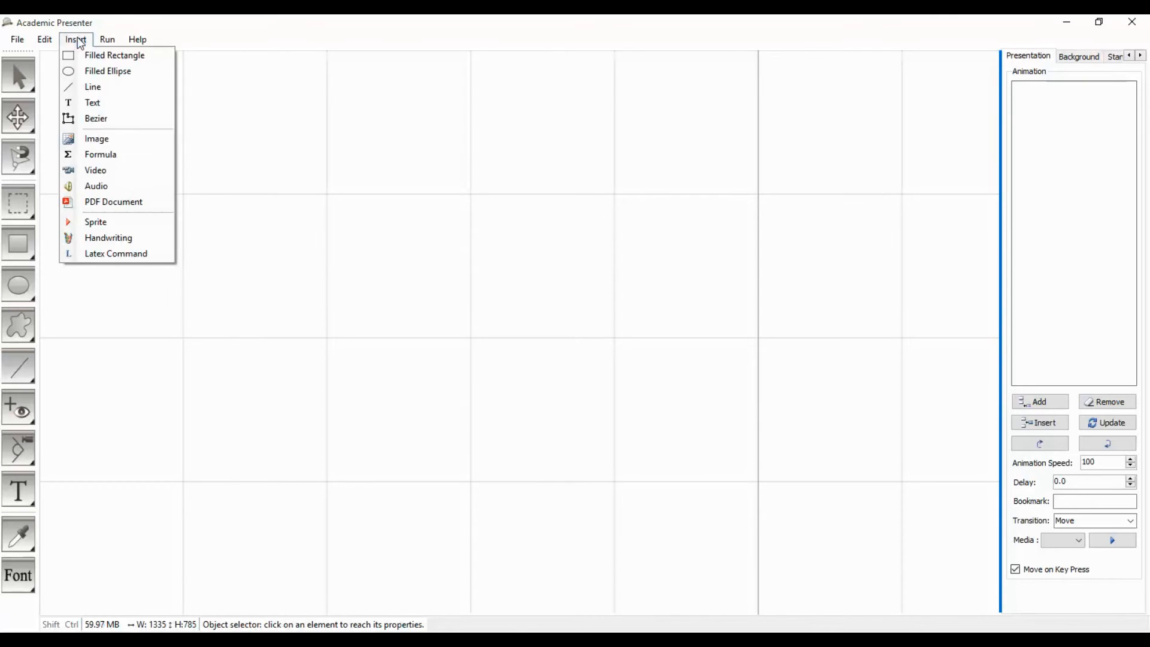
{"action": "left_click", "coordinate": [99, 222]}
{"action": "left_click", "coordinate": [342, 158]}
{"action": "left_click", "coordinate": [453, 351]}
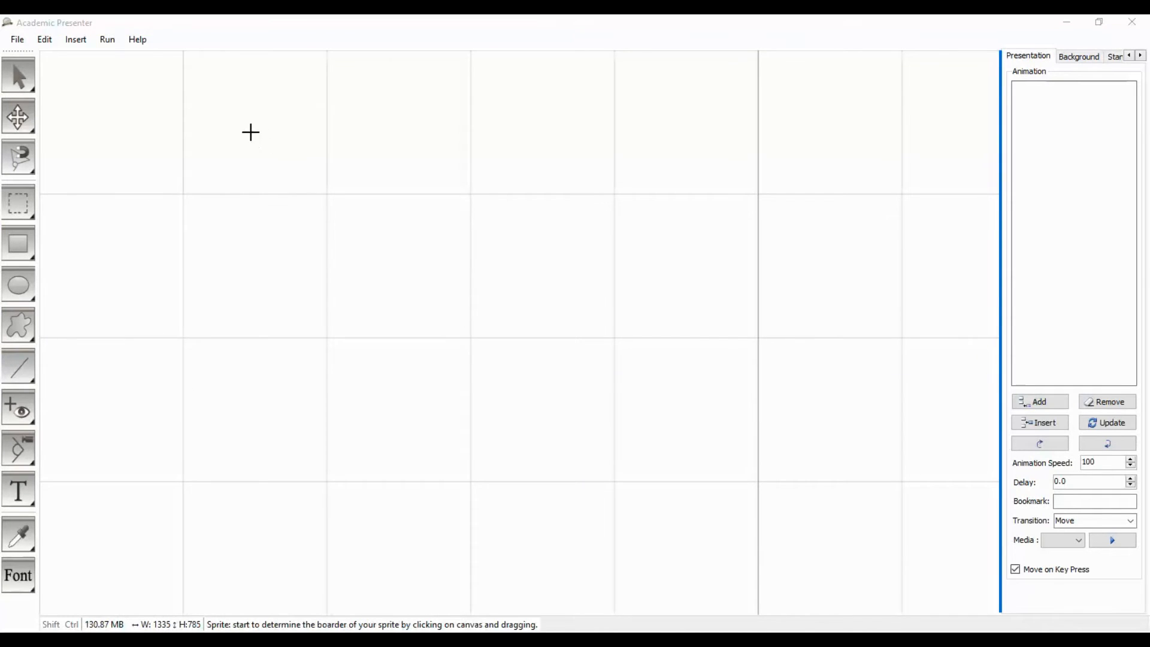
{"action": "left_click_drag", "start_coordinate": [247, 132], "coordinate": [778, 421]}
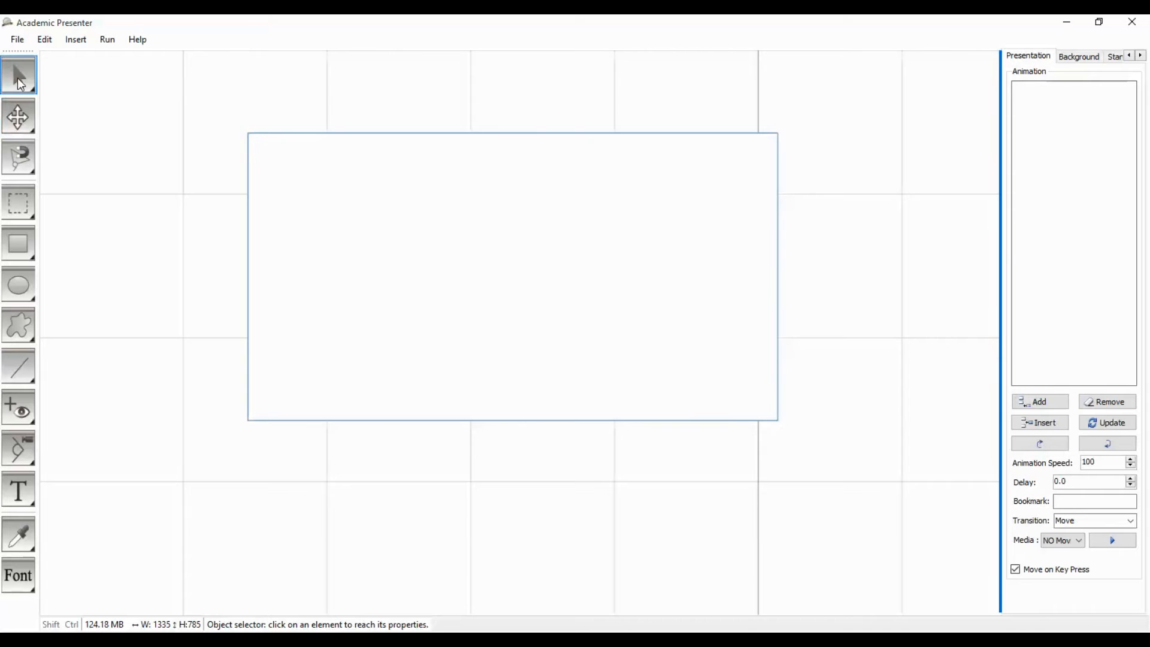
Step: Set the sprite's border width to 2 and its left and top positions to 200
{"action": "left_click", "coordinate": [485, 274]}
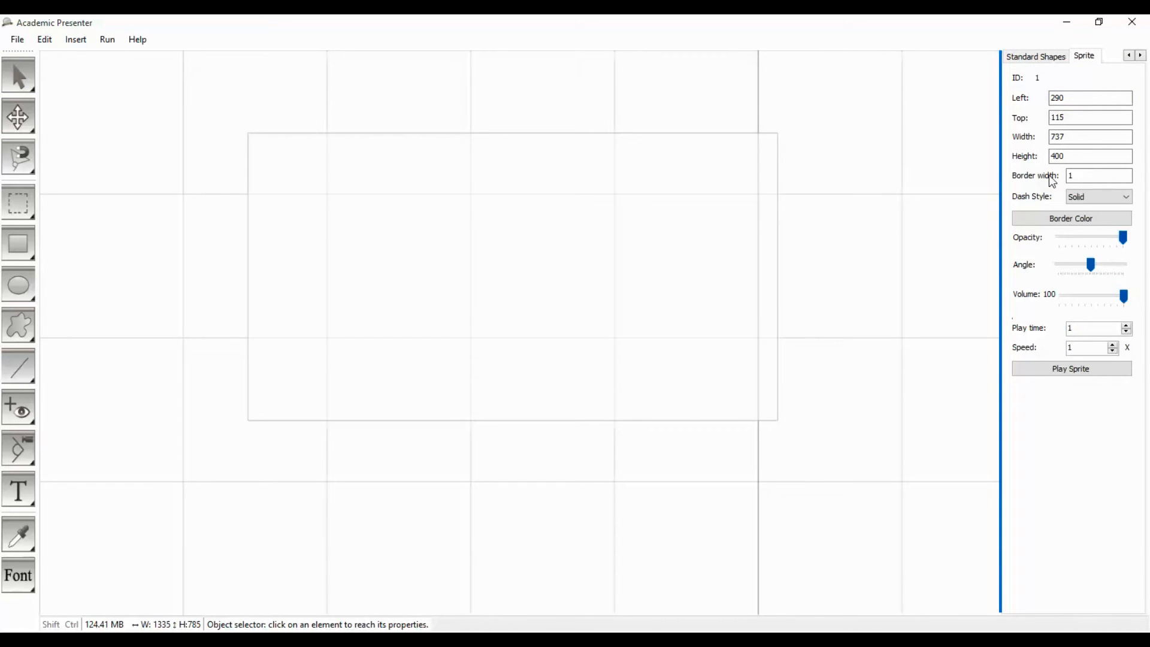
{"action": "left_click", "coordinate": [1089, 176]}
{"action": "type", "text": "2"}
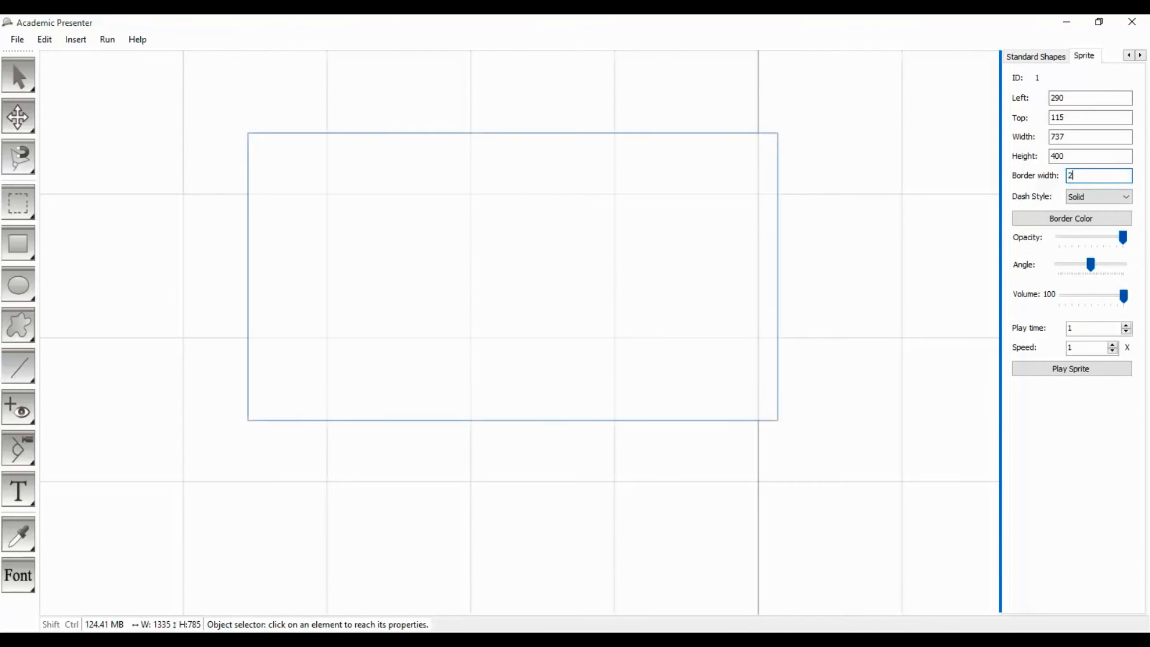
{"action": "double_click", "coordinate": [1063, 98]}
{"action": "type", "text": "200"}
{"action": "double_click", "coordinate": [1059, 118]}
{"action": "type", "text": "200"}
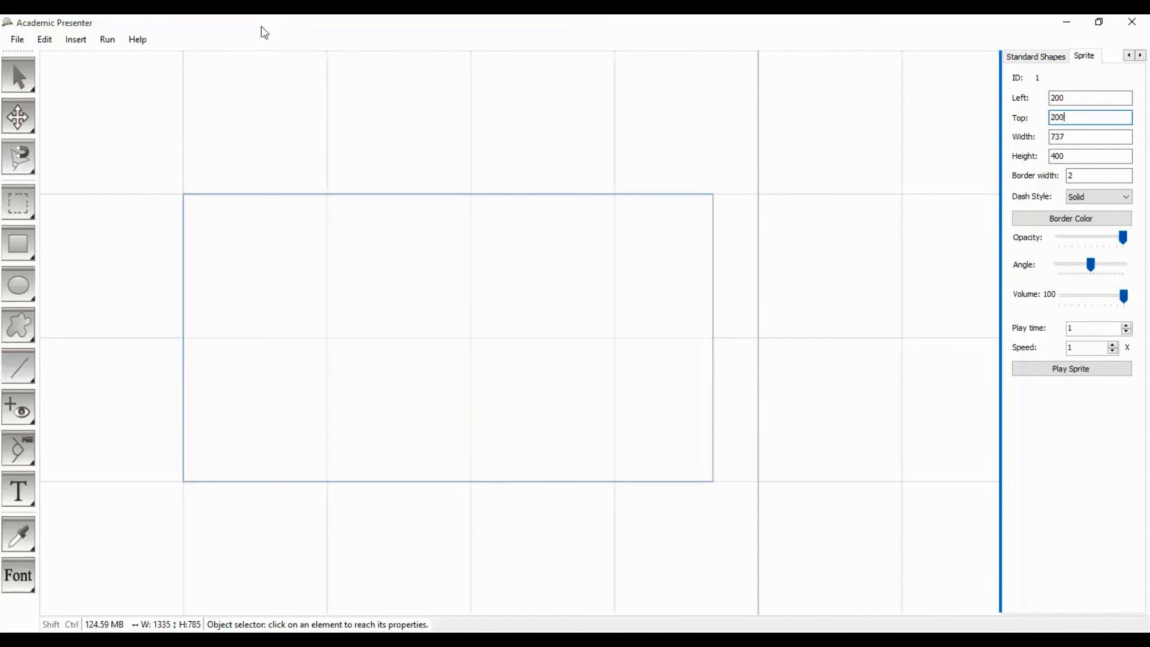
Step: Reset the sprite's image aspect ratio and set its angle to -16°, play time to 10 and speed to 4
{"action": "left_click", "coordinate": [47, 40]}
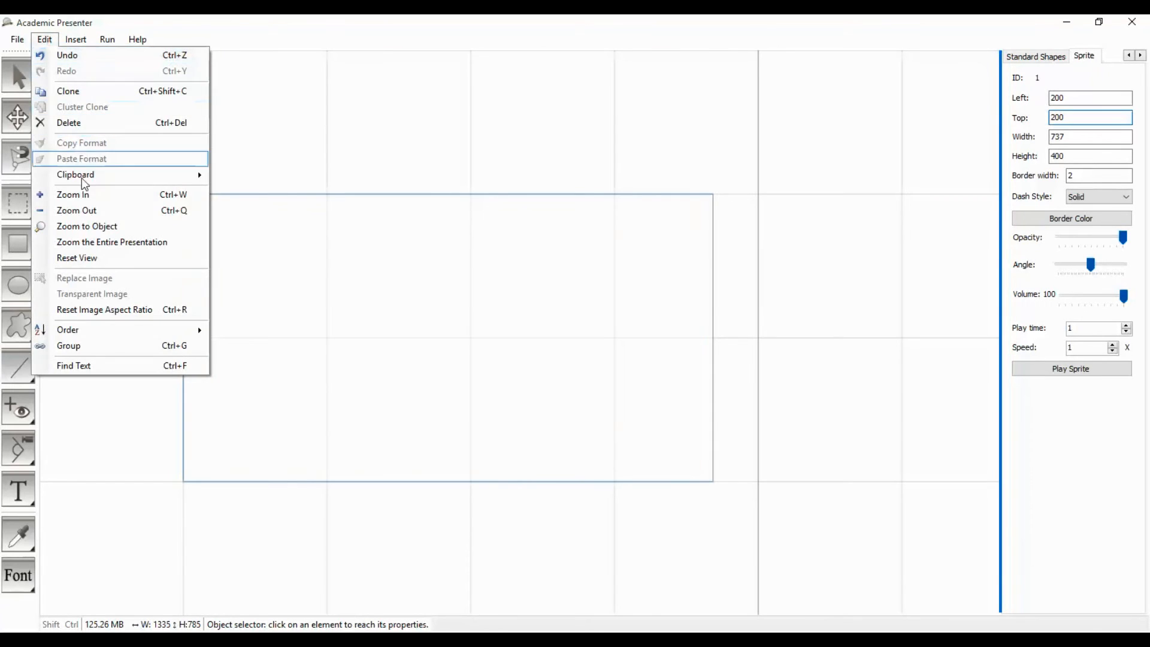
{"action": "left_click", "coordinate": [117, 312]}
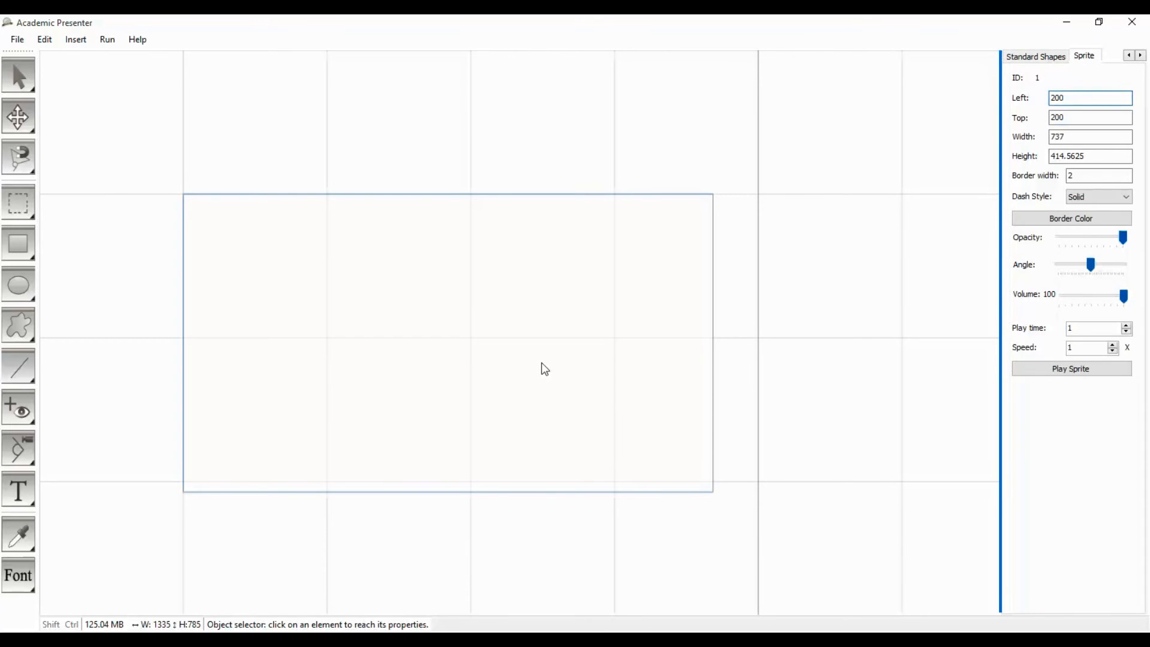
{"action": "left_click_drag", "start_coordinate": [1122, 237], "coordinate": [1089, 267]}
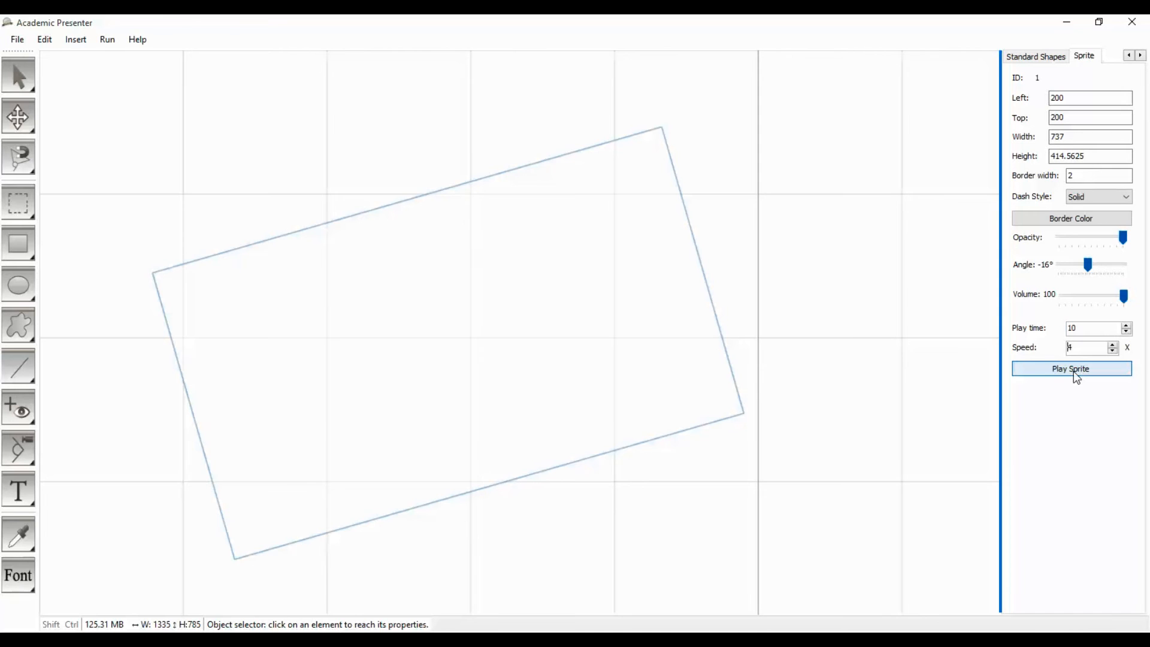
Step: Change the sprite's border color to orange-red and its dash style to Dash
{"action": "left_click", "coordinate": [1073, 219]}
{"action": "left_click", "coordinate": [508, 200]}
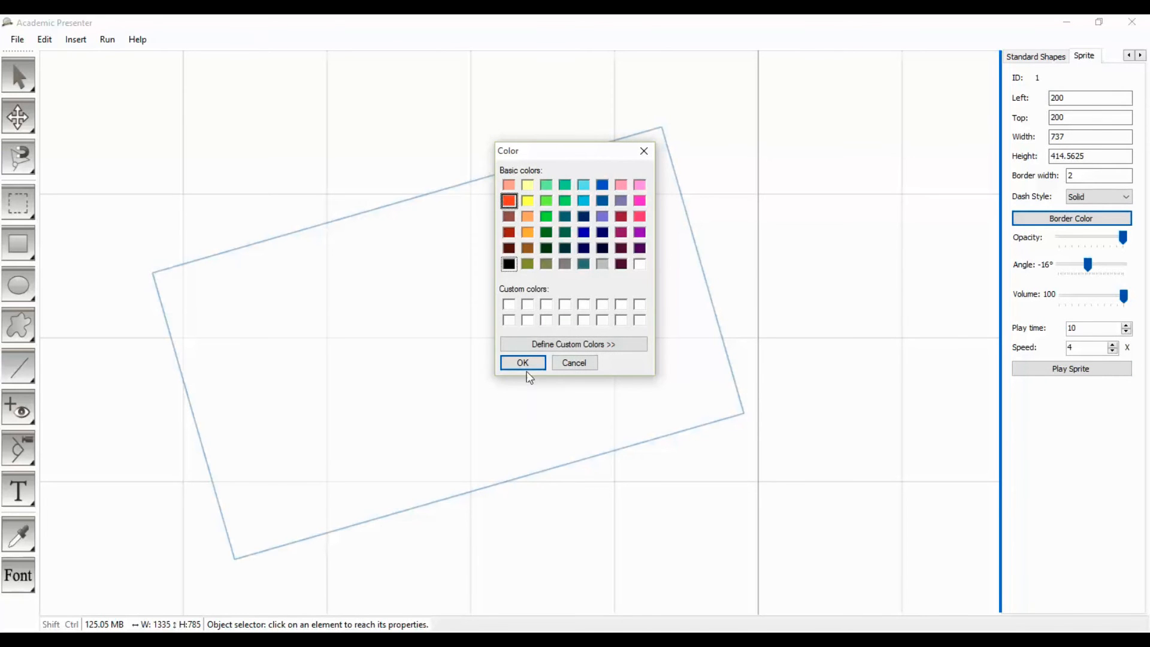
{"action": "left_click", "coordinate": [523, 363]}
{"action": "left_click", "coordinate": [1104, 196]}
{"action": "left_click", "coordinate": [1084, 217]}
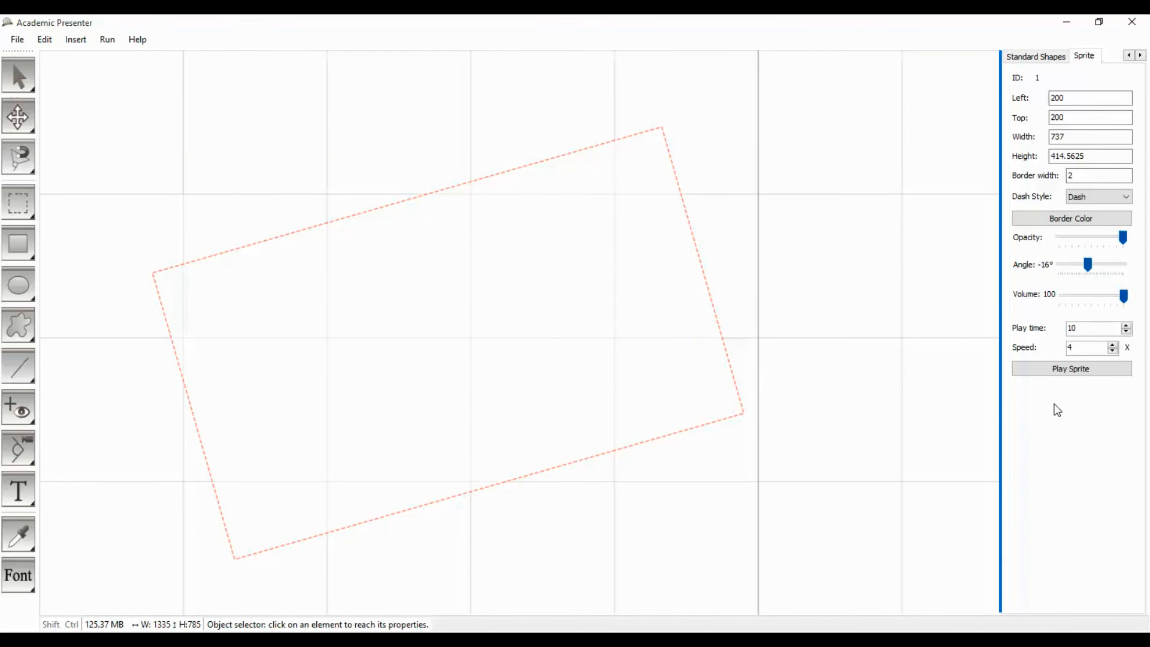
Step: Preview the sprite's playback on the canvas, then reselect the sprite and stop it
{"action": "left_click", "coordinate": [1056, 370]}
{"action": "left_click", "coordinate": [884, 366]}
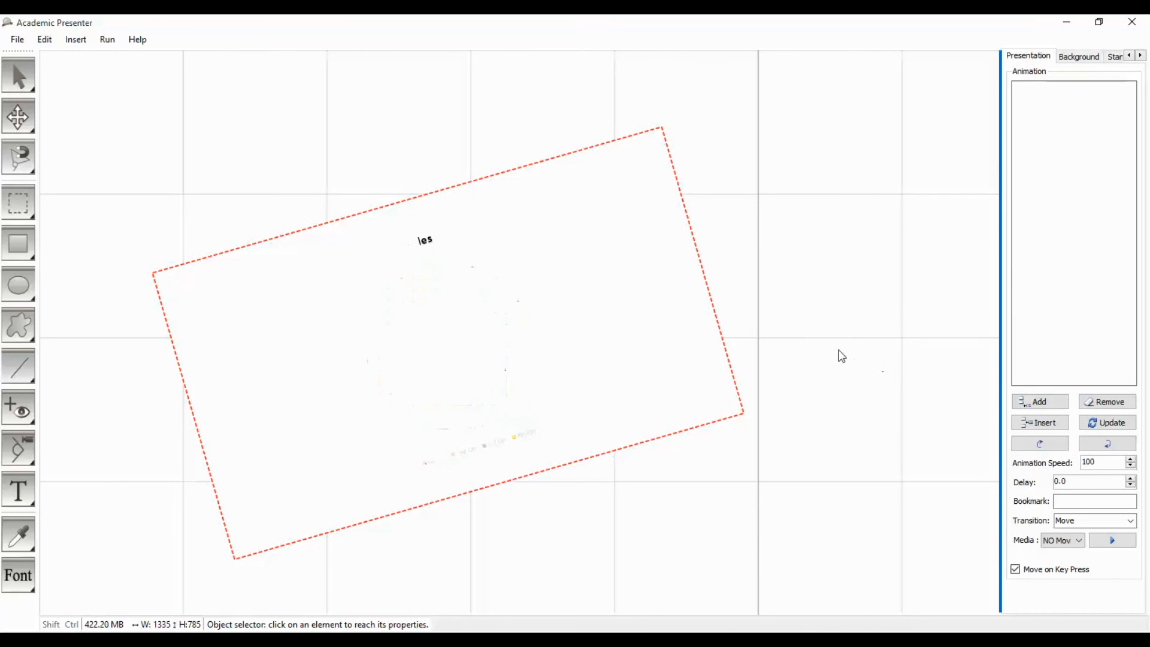
{"action": "left_click", "coordinate": [661, 335]}
{"action": "left_click", "coordinate": [1070, 370]}
Step: Insert the video "Clip of students in a college computer lab..mp4" as a small icon above the sprite
{"action": "left_click", "coordinate": [80, 42]}
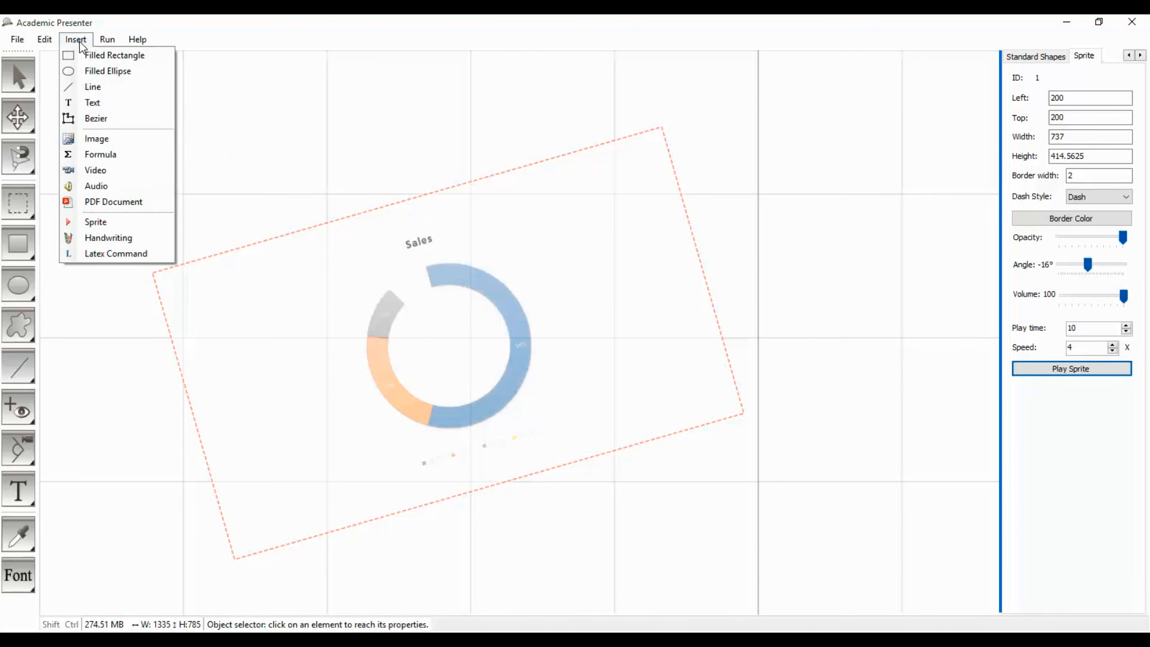
{"action": "left_click", "coordinate": [78, 171]}
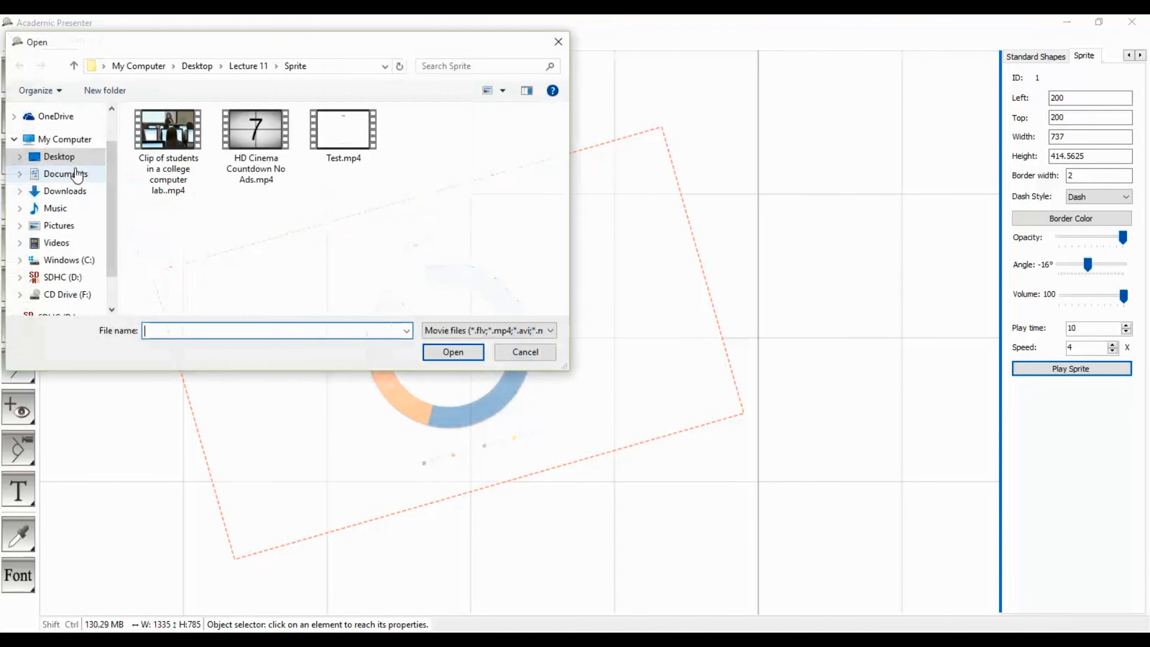
{"action": "left_click", "coordinate": [177, 149]}
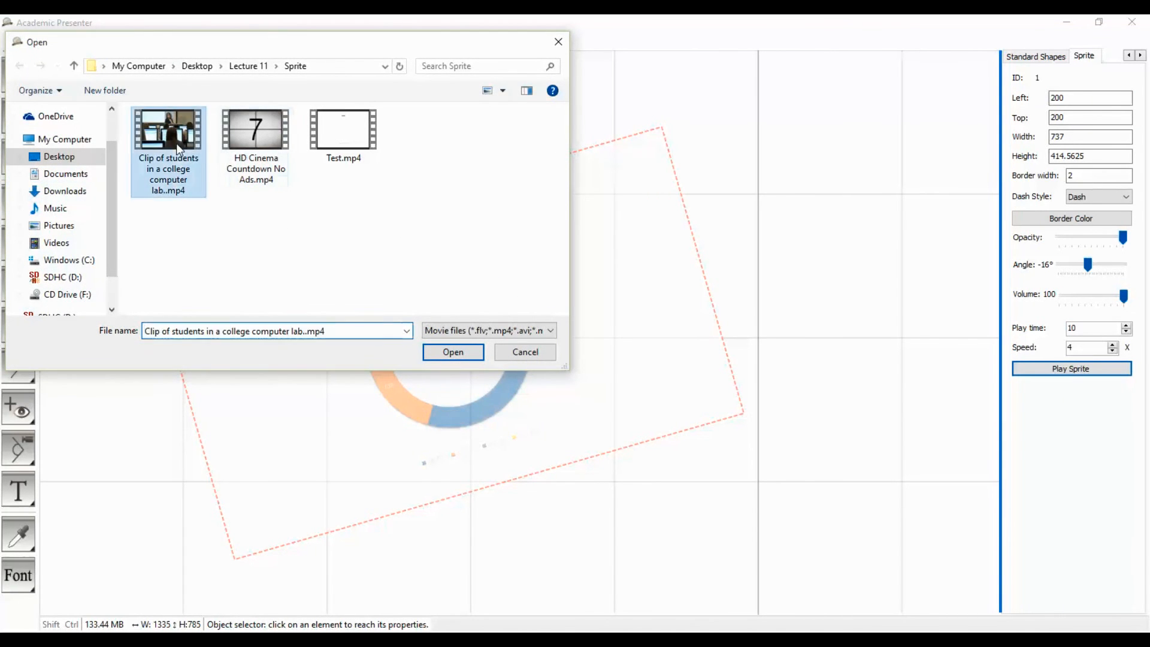
{"action": "left_click", "coordinate": [446, 352]}
{"action": "left_click_drag", "start_coordinate": [325, 79], "coordinate": [361, 118]}
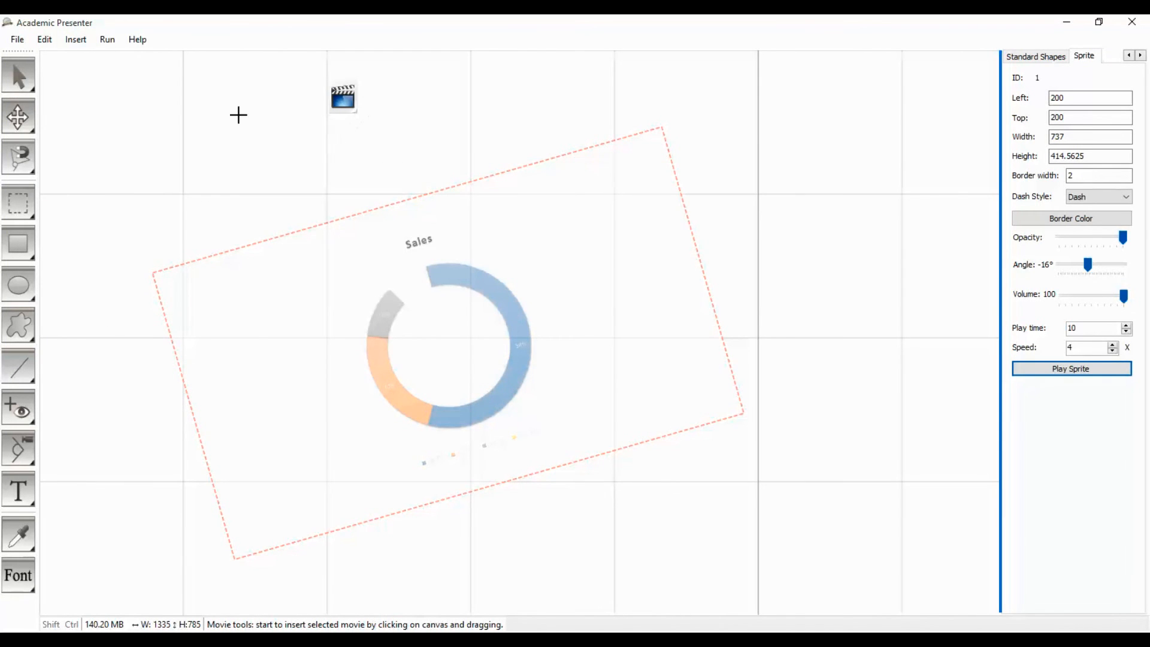
{"action": "left_click", "coordinate": [17, 76]}
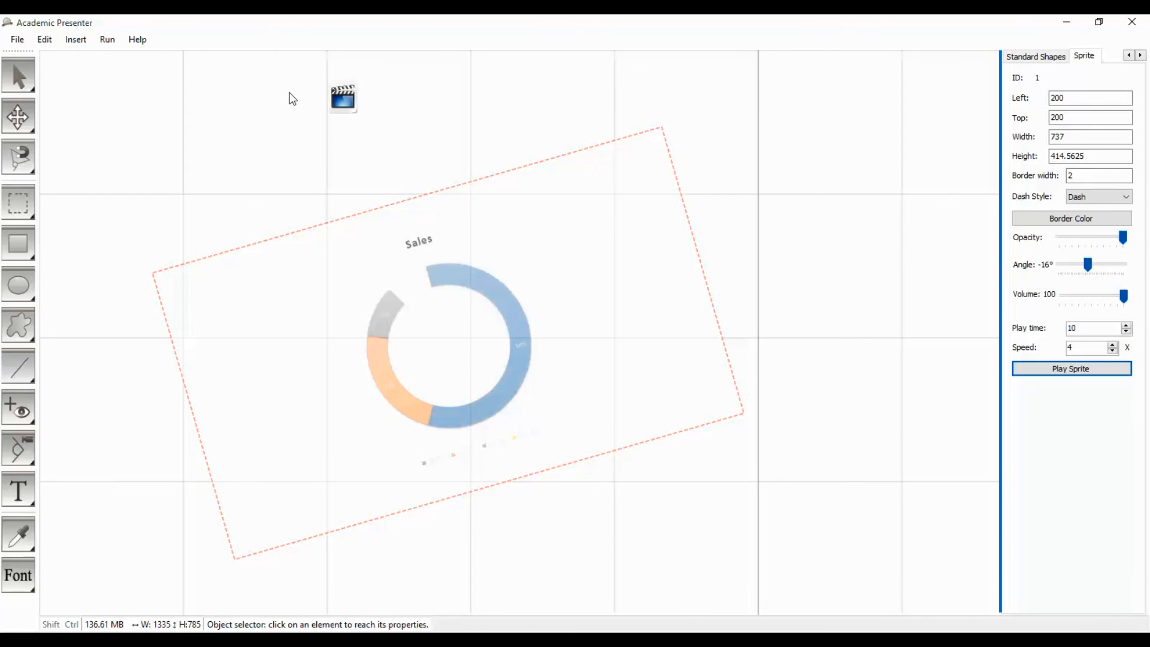
Step: Preview media 2 from the presentation settings, then stop the playback and close the player window
{"action": "left_click", "coordinate": [107, 40]}
{"action": "left_click", "coordinate": [362, 138]}
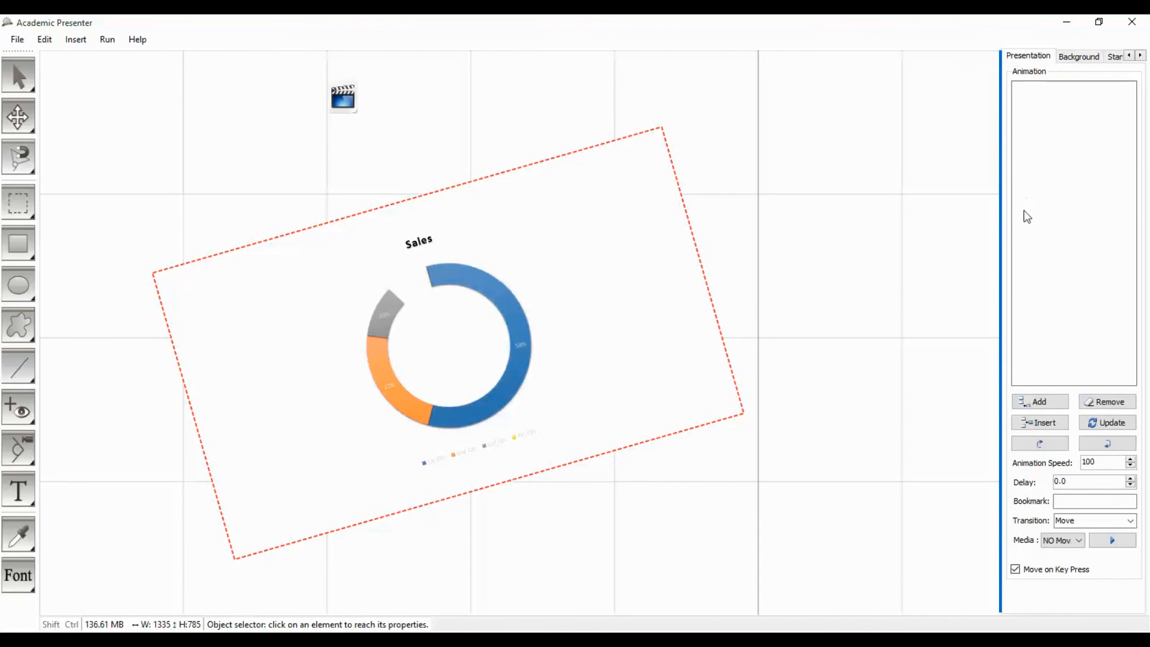
{"action": "left_click", "coordinate": [1062, 541]}
{"action": "left_click", "coordinate": [1058, 557]}
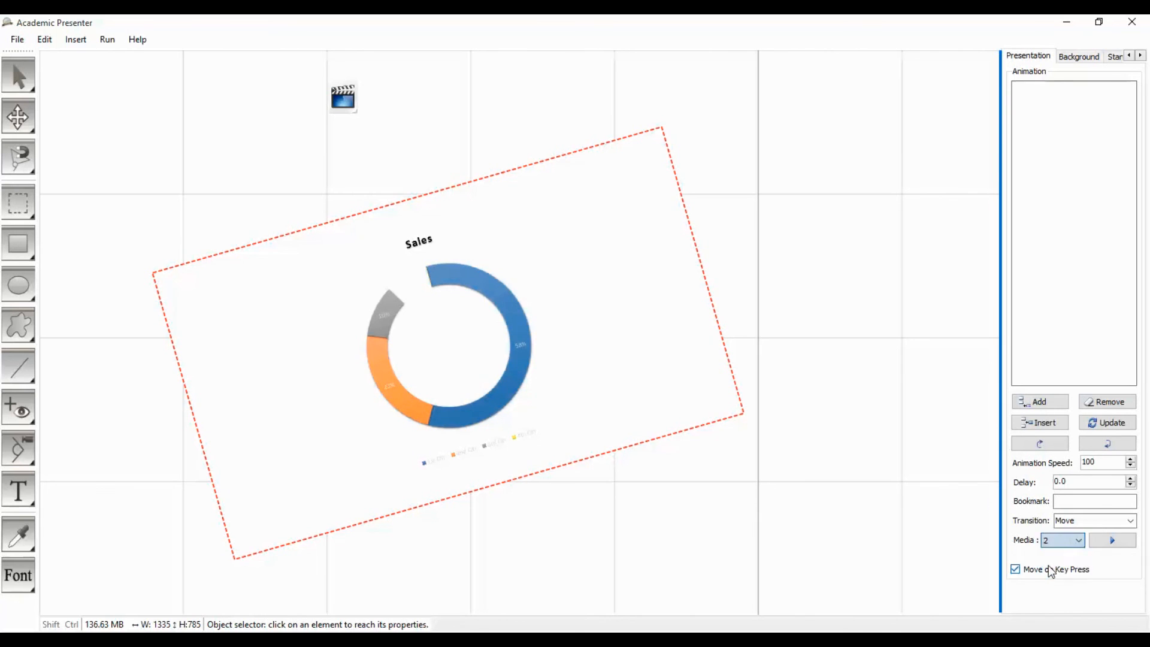
{"action": "left_click", "coordinate": [1112, 541]}
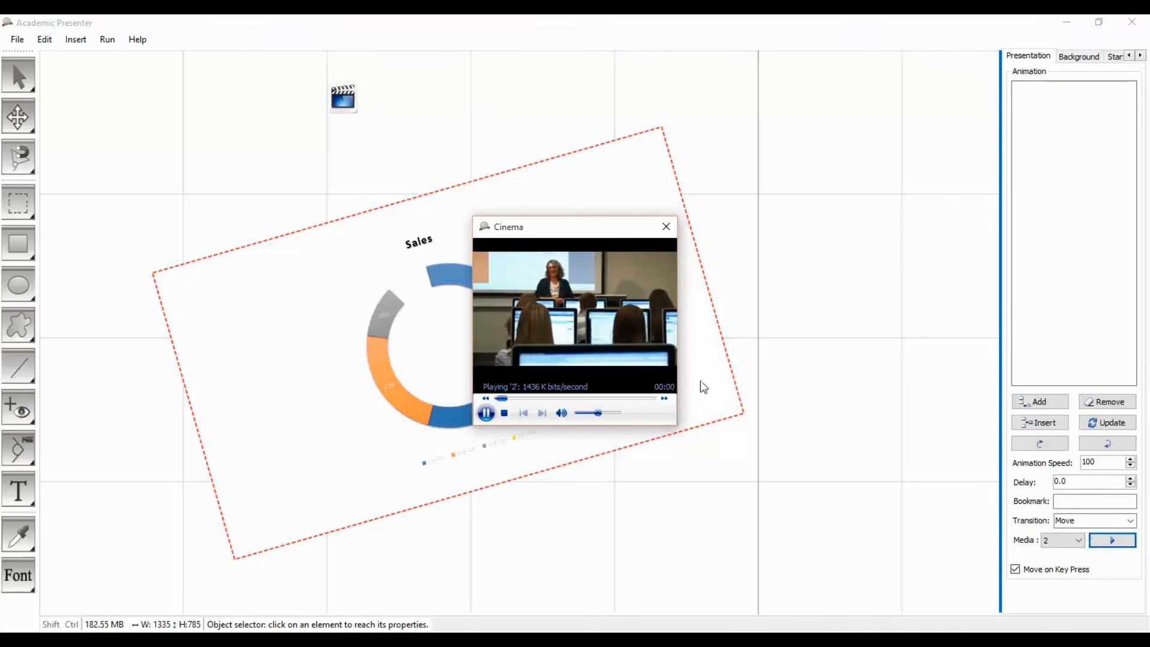
{"action": "left_click", "coordinate": [505, 413]}
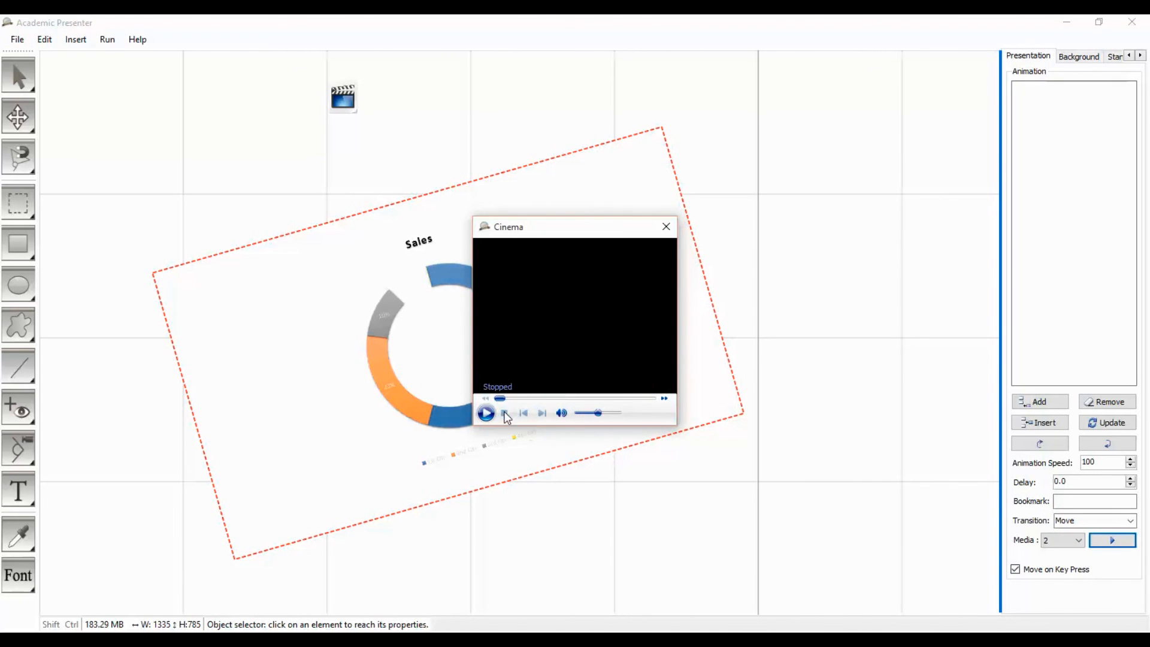
{"action": "left_click", "coordinate": [665, 226]}
Step: Preview media 1, the sprite, from the presentation settings and stop its playback
{"action": "left_click", "coordinate": [1047, 542]}
{"action": "left_click", "coordinate": [1057, 553]}
{"action": "left_click", "coordinate": [1113, 541]}
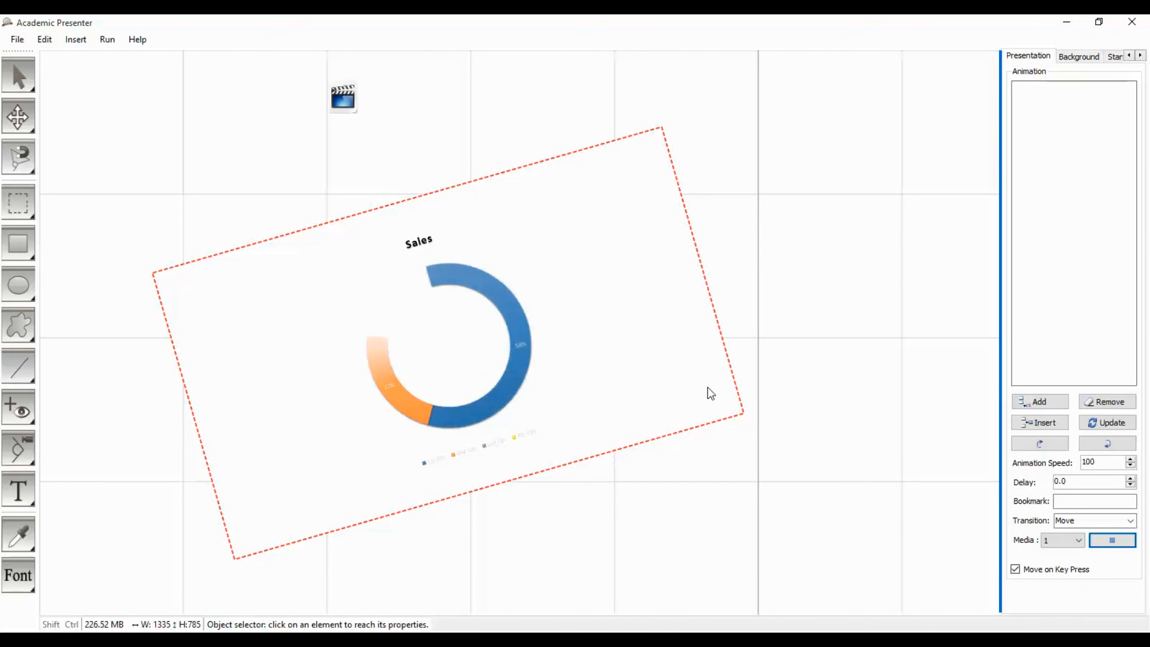
{"action": "left_click", "coordinate": [1111, 541]}
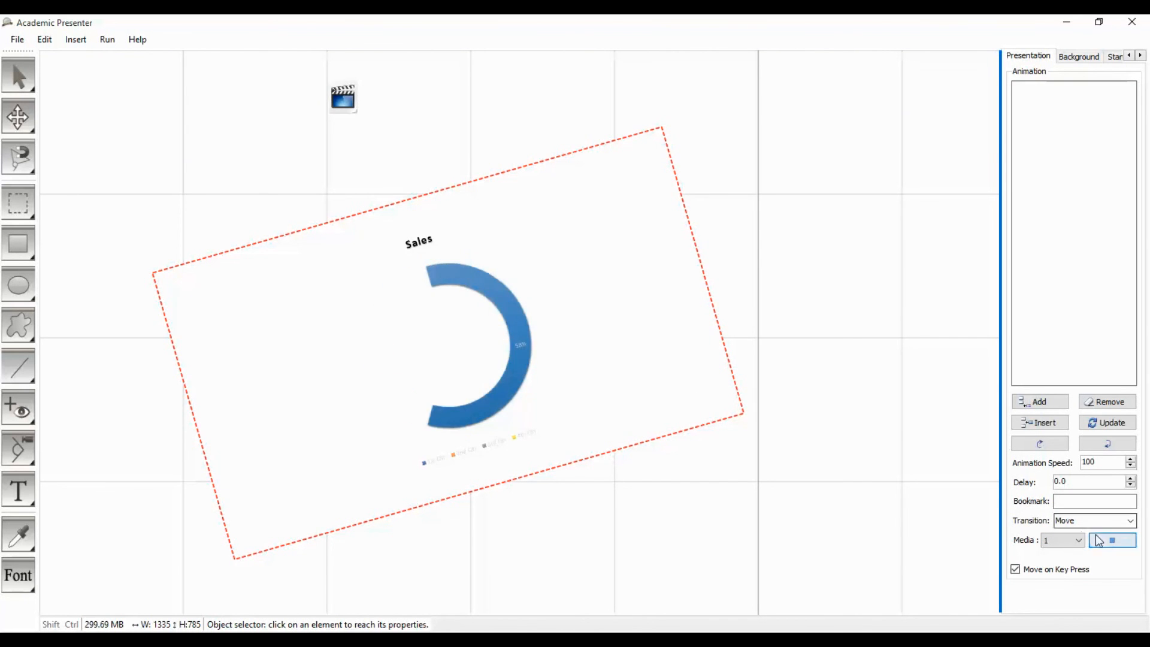